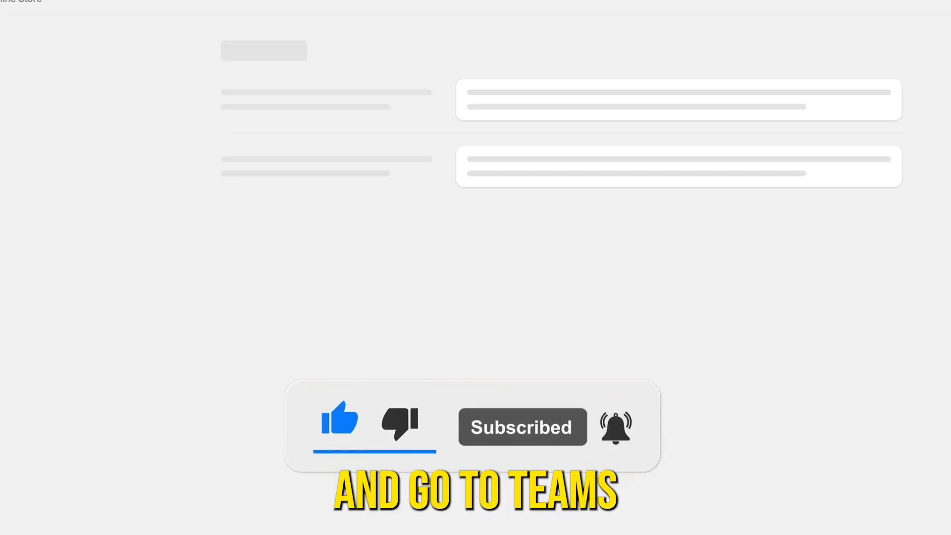
Look over the store's current theme and the popular free themes, and open the Shopify Theme Store
scroll(660, 249, "down", 8)
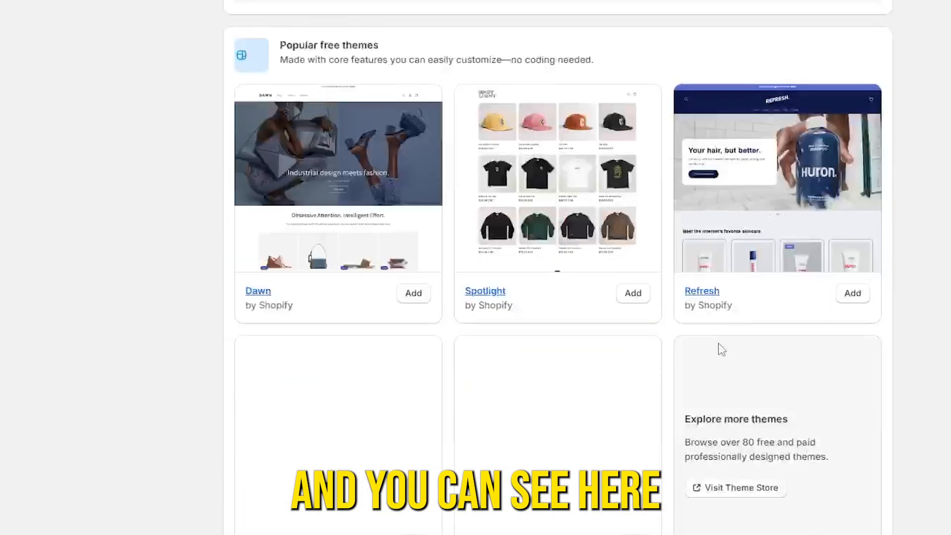
scroll(718, 342, "up", 8)
scroll(731, 295, "down", 2)
scroll(738, 317, "up", 4)
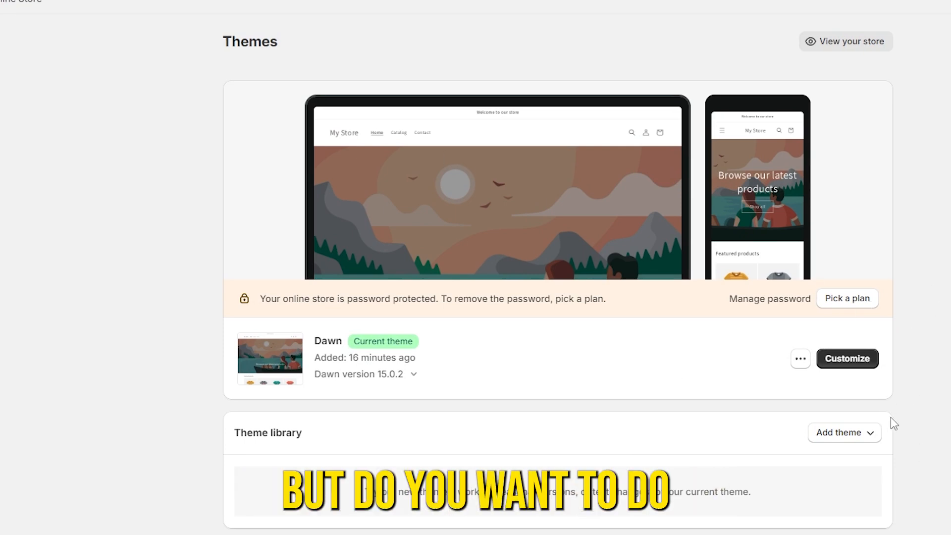
left_click(854, 433)
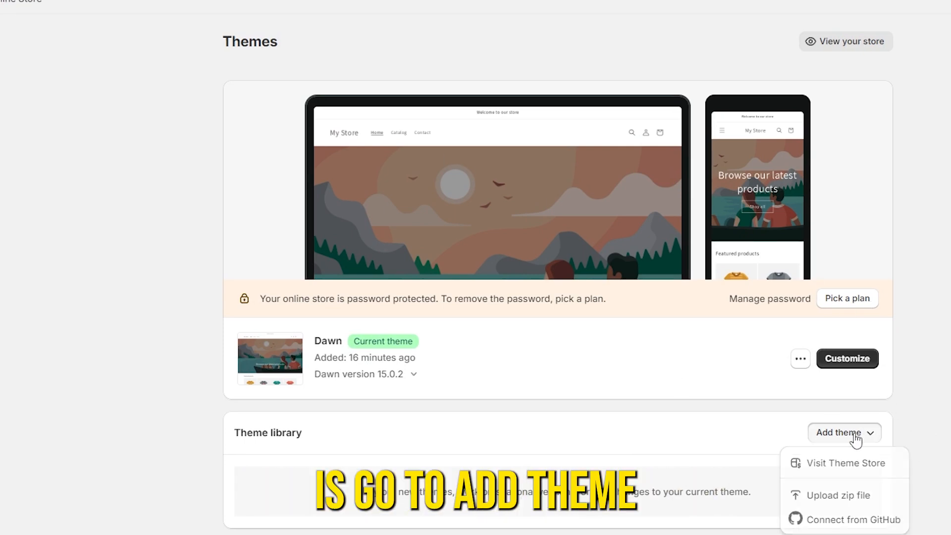
left_click(860, 464)
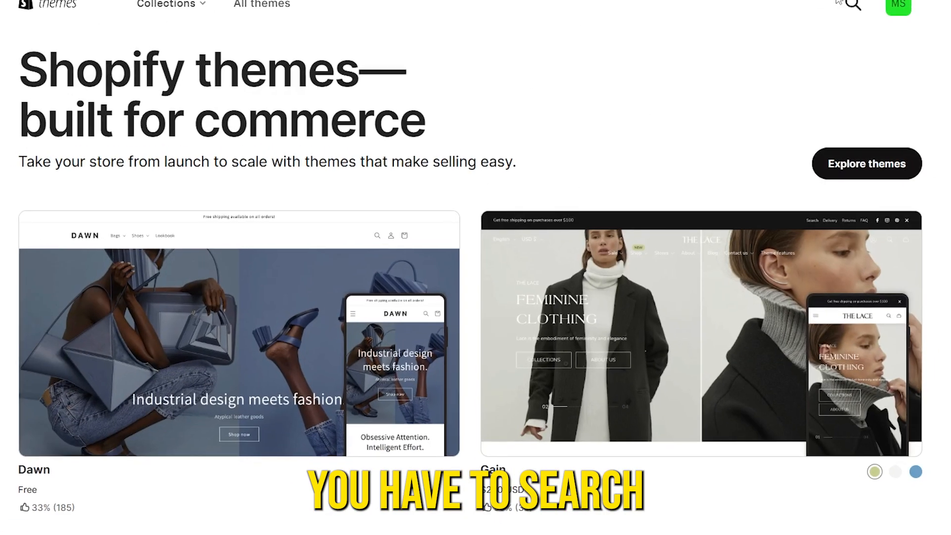
Search the Theme Store for "countdown timer" and list the themes with that feature
left_click(793, 47)
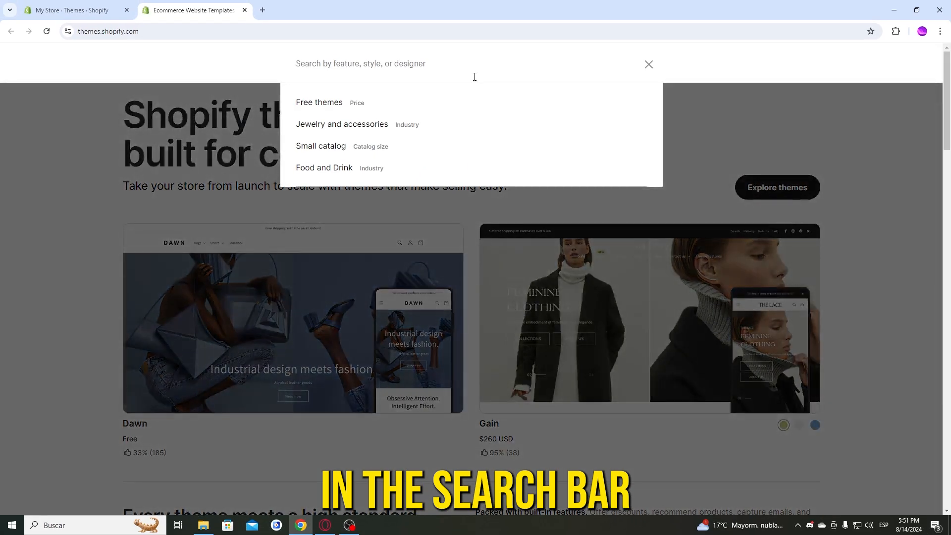
type("counmtdow")
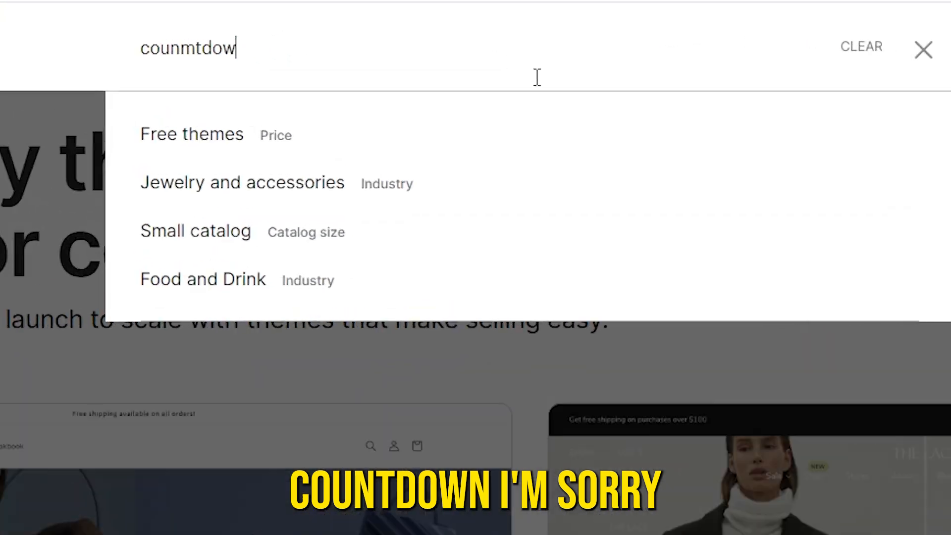
key("BackSpace")
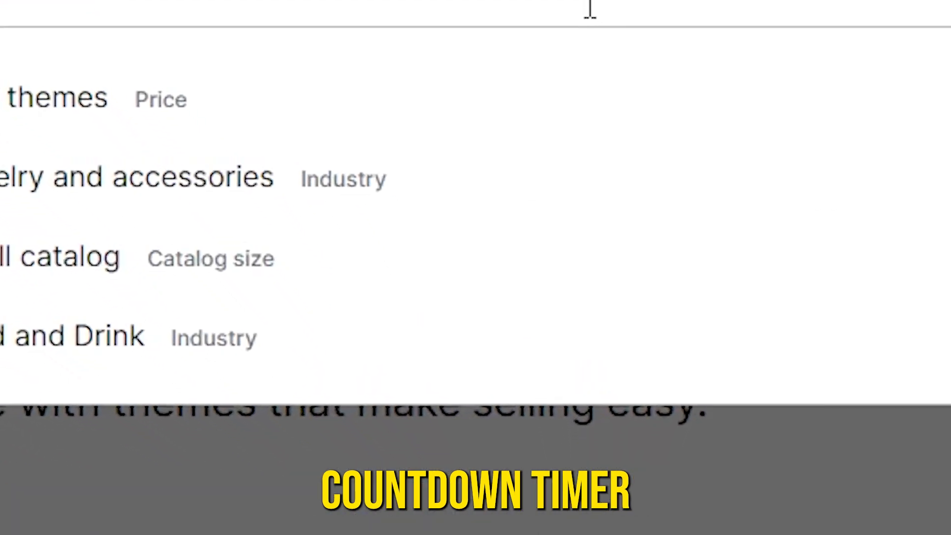
type("wn timer")
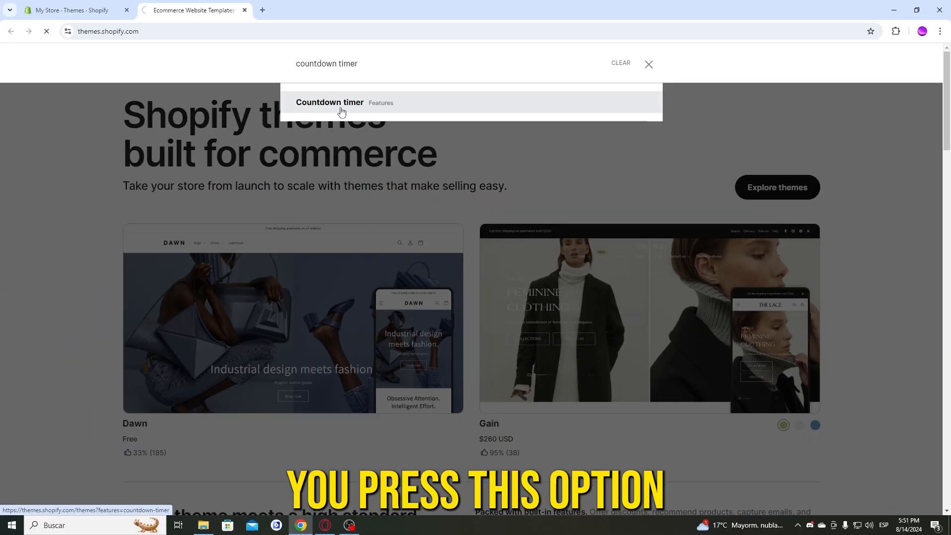
left_click(308, 225)
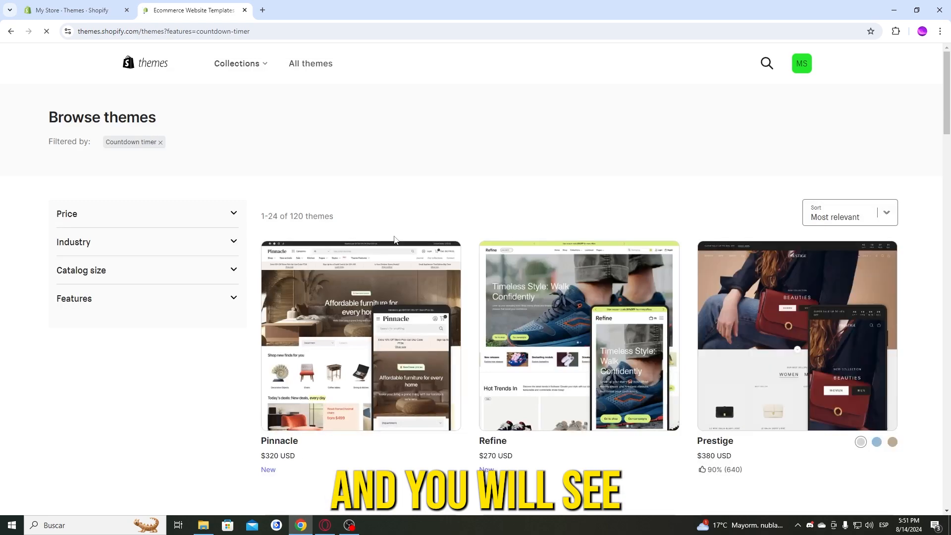
Examine the themes that include a countdown timer and their prices
scroll(475, 322, "down", 8)
scroll(544, 397, "up", 8)
scroll(582, 437, "down", 2)
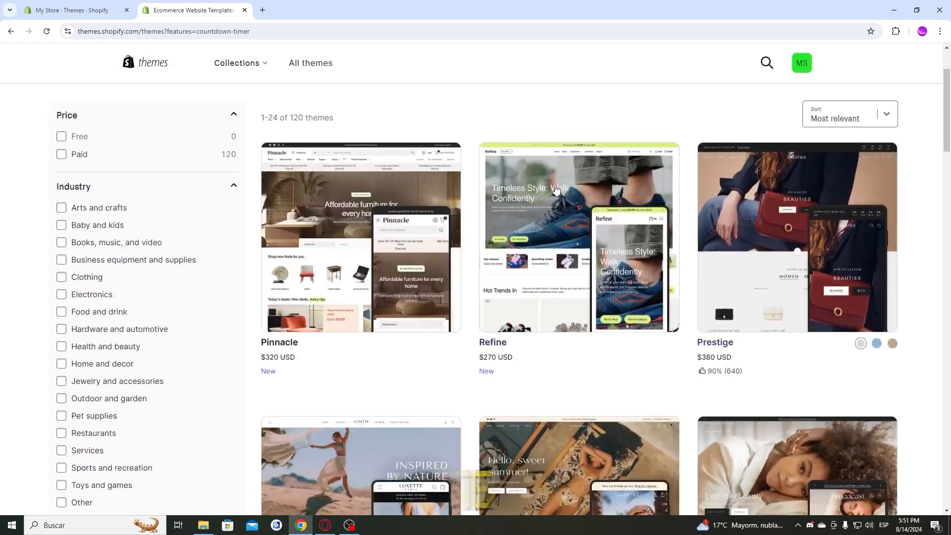
scroll(732, 268, "down", 12)
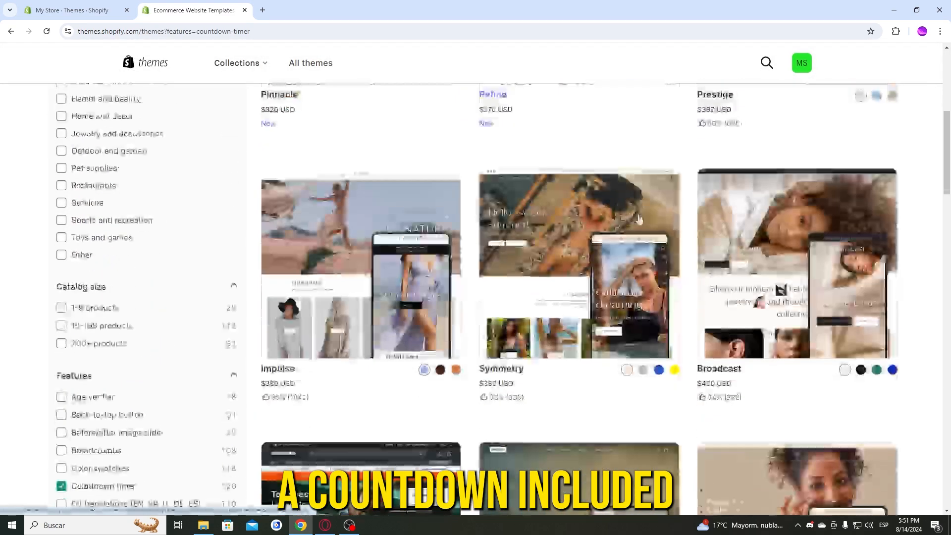
scroll(714, 272, "down", 15)
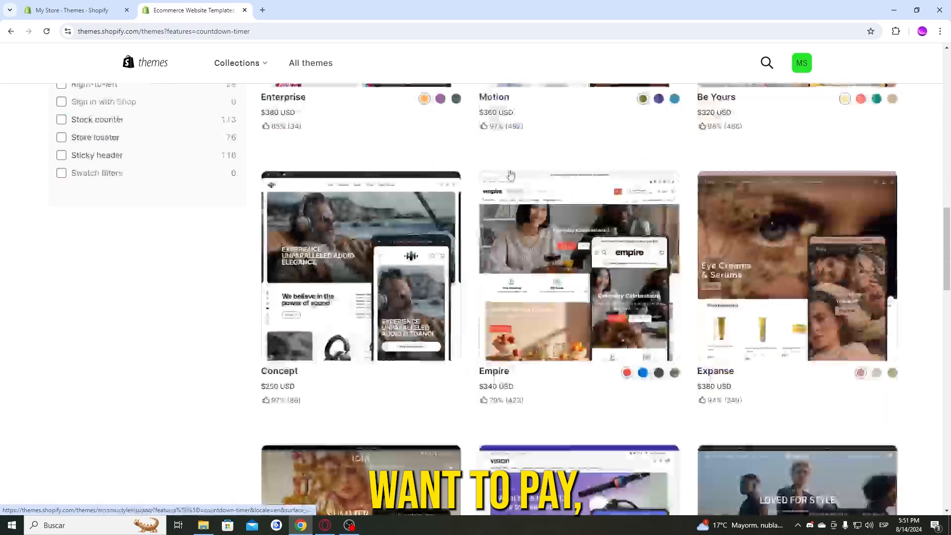
scroll(640, 301, "down", 4)
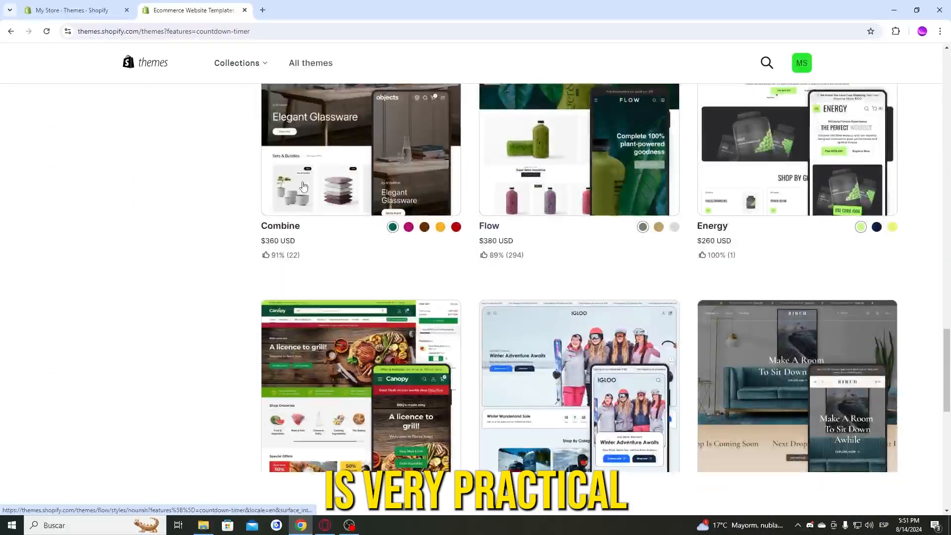
scroll(640, 301, "up", 10)
Close the Theme Store and search the Shopify App Store for "countdown timer" from the store admin
key("ctrl+w")
left_click(414, 64)
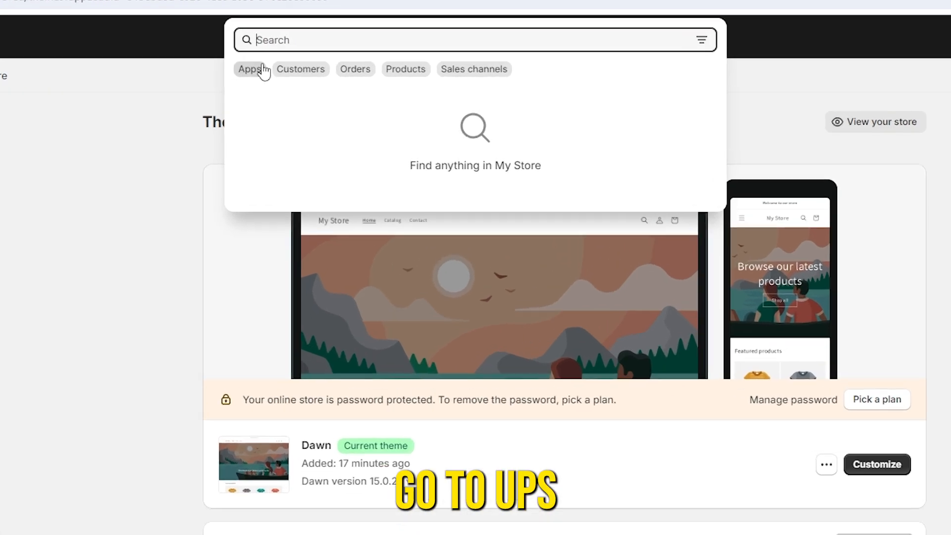
left_click(336, 76)
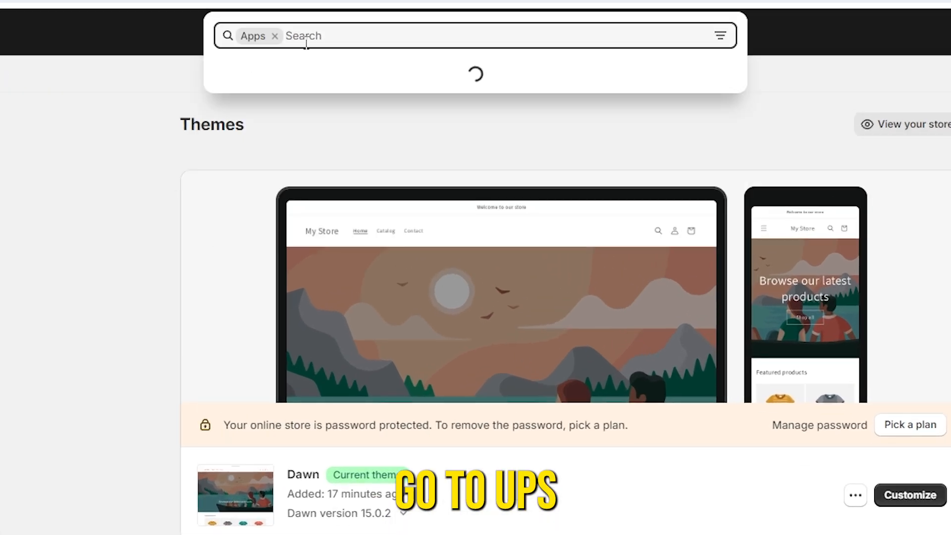
type("countdown timer")
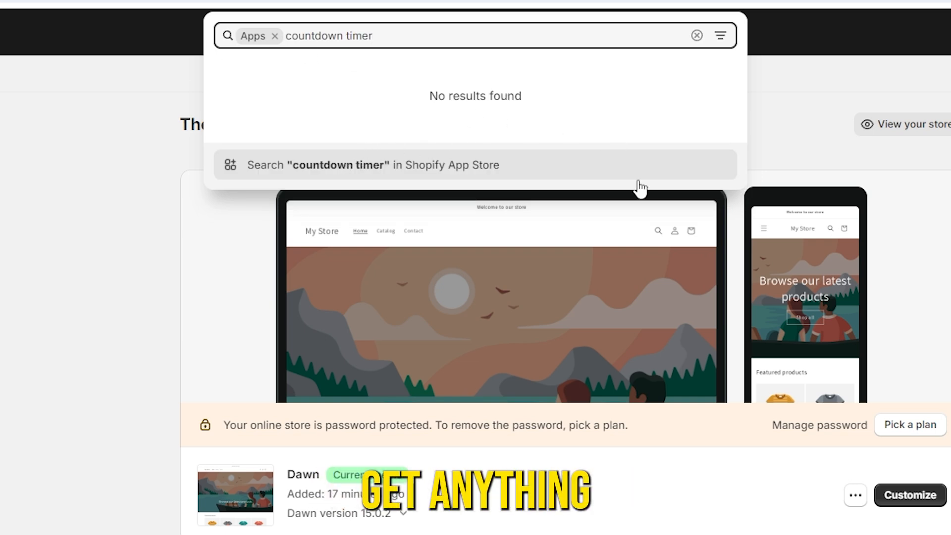
left_click(385, 176)
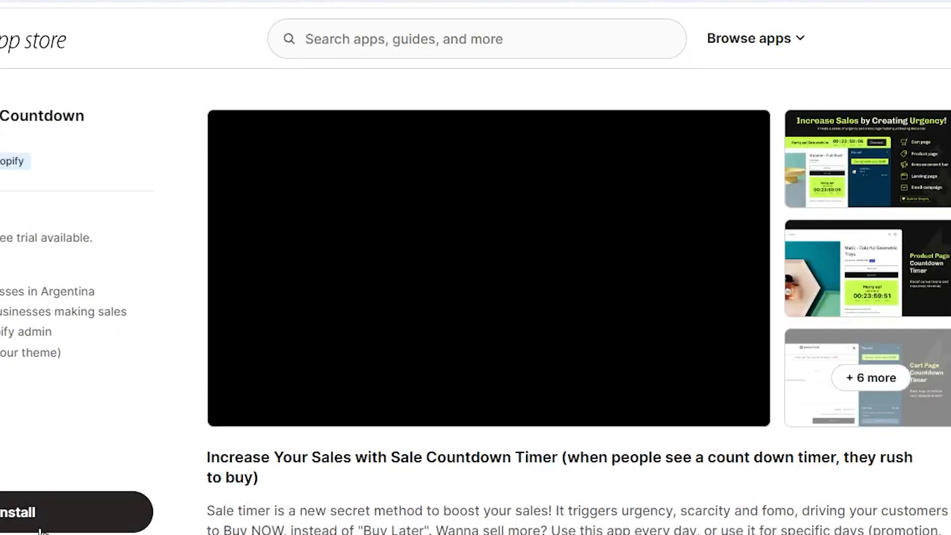
Install the Essential Countdown Timer Bar app on the store
left_click(39, 529)
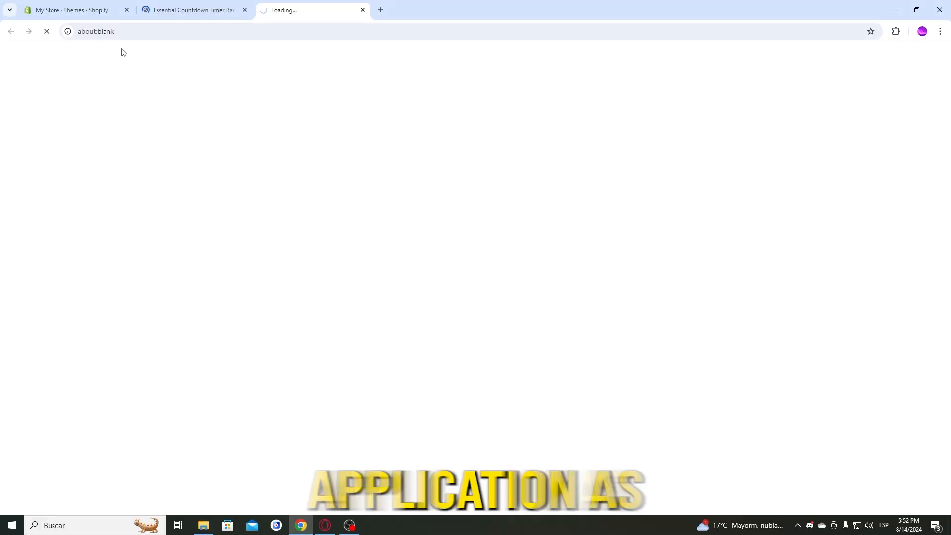
left_click(185, 10)
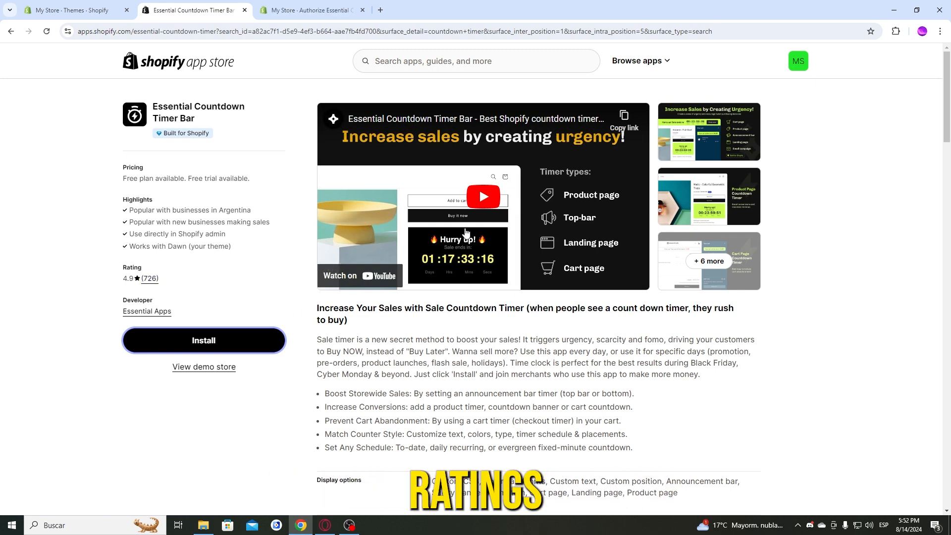
left_click(310, 6)
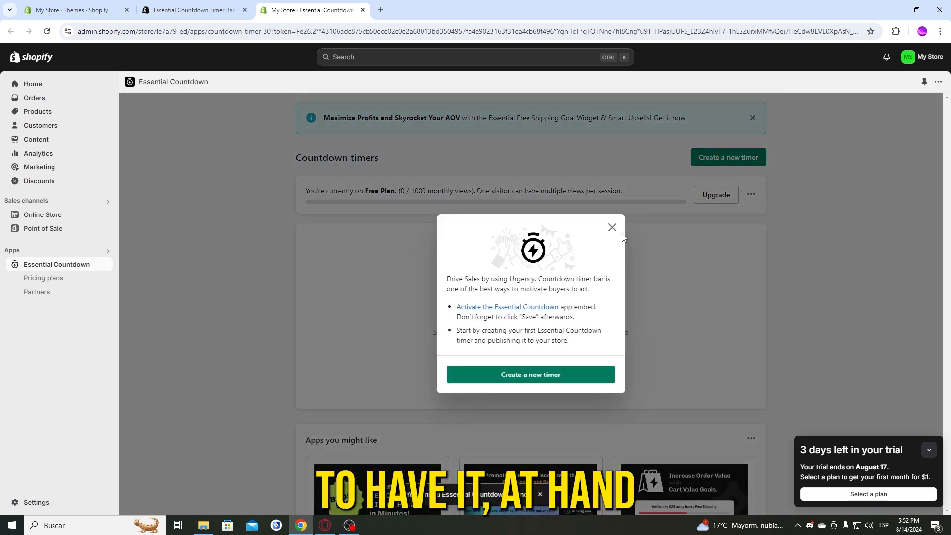
Dismiss the app's welcome message and create a new timer of the Top/bottom bar type
left_click(612, 228)
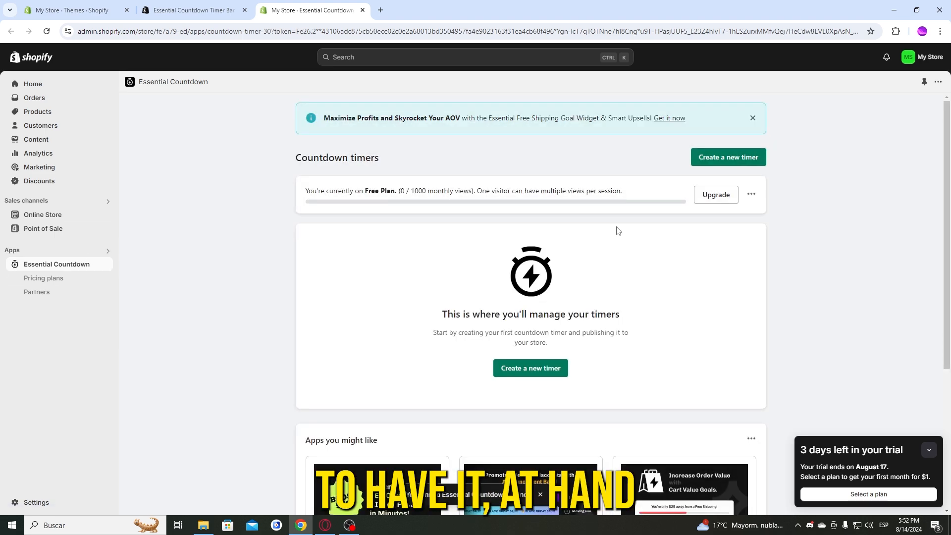
left_click(733, 157)
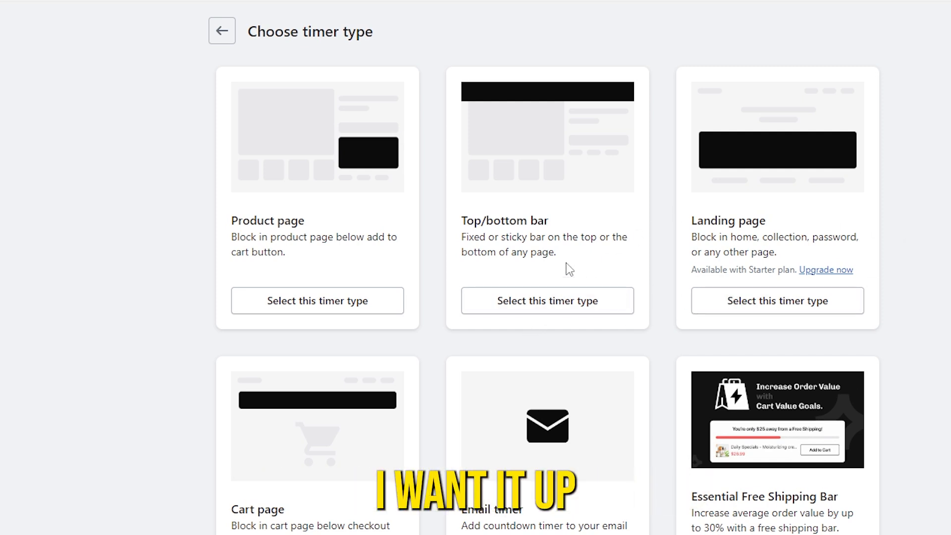
left_click(564, 304)
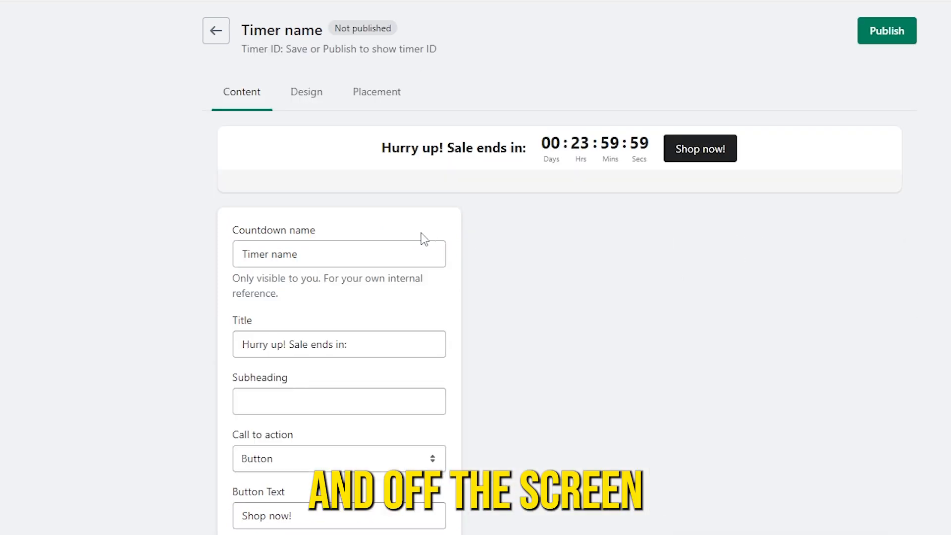
Name the countdown "Promo" and set its title to "Hurry up! New stock incoming"
key("ctrl+a")
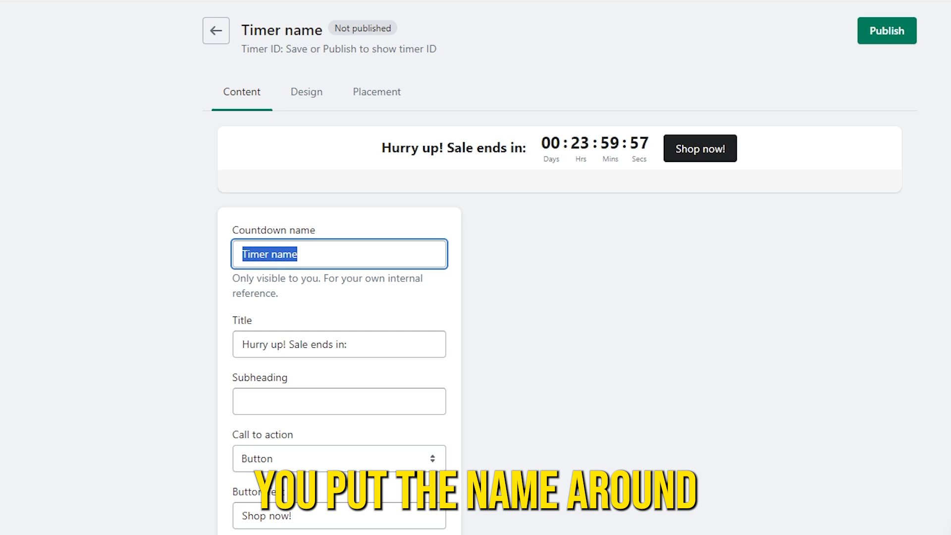
key("BackSpace")
type("Promo")
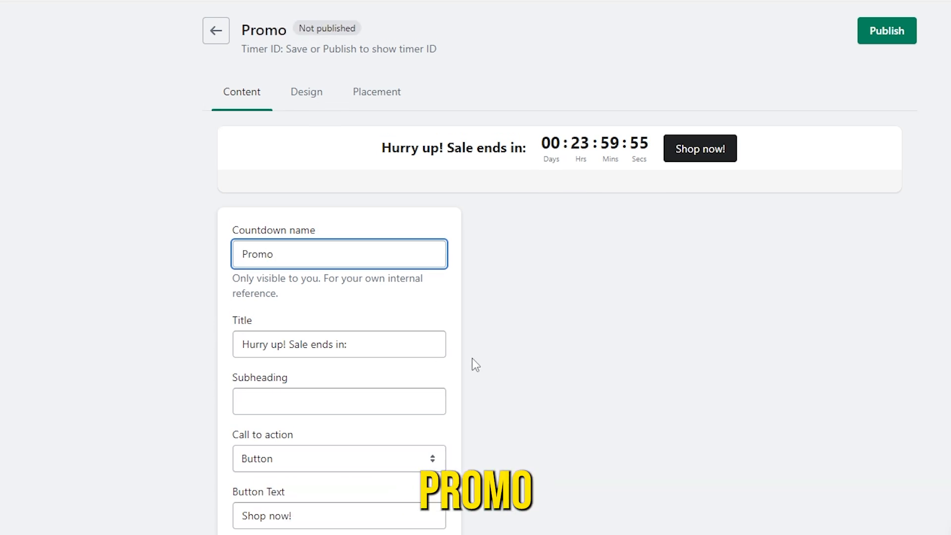
left_click(321, 344)
key("ctrl+a")
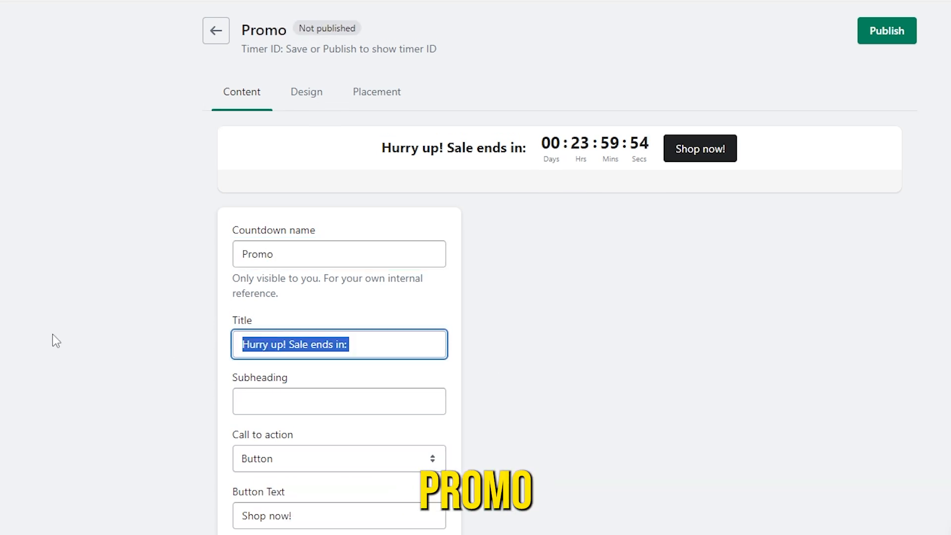
type("Hurry up! ")
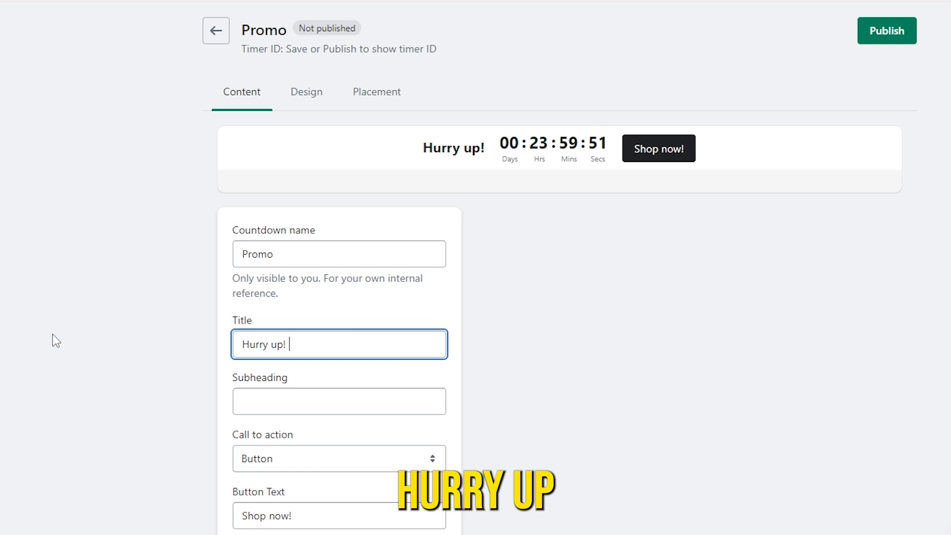
type("New stock inco")
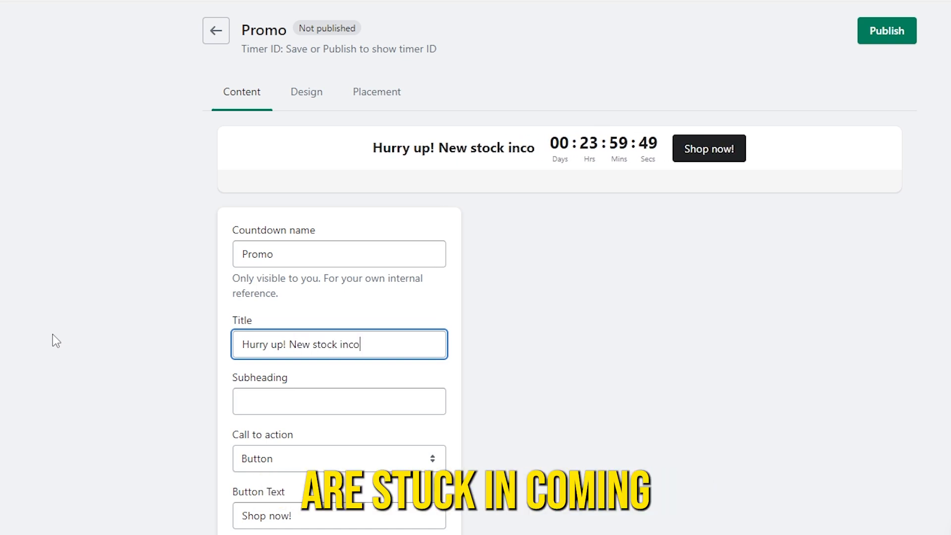
type("ming")
Enter trial text as the timer's subheading and clear it again
left_click(320, 408)
type("dddssdsd")
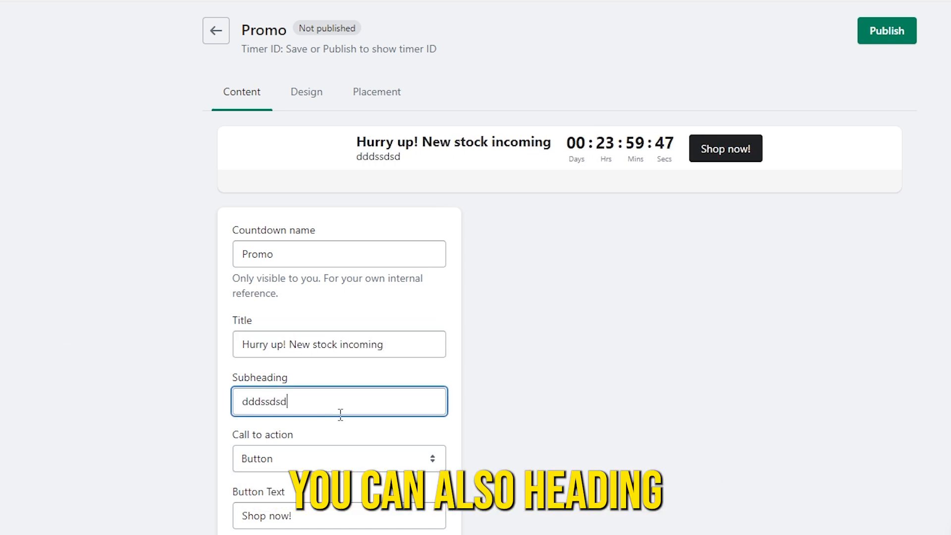
key("BackSpace")
key("BackSpace")
key("BackSpace")
key("BackSpace")
key("BackSpace")
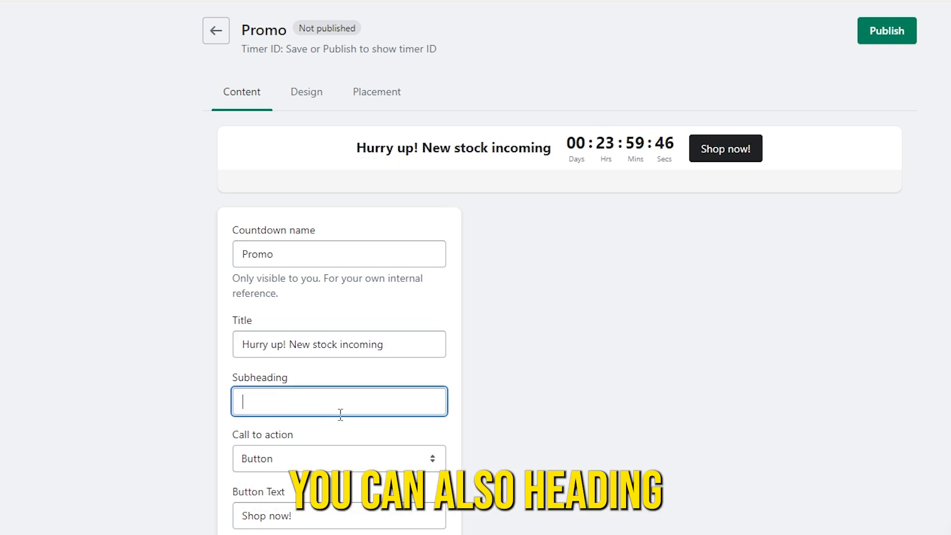
Try the "Make entire bar clickable" call to action and return it to Button
left_click(299, 457)
left_click(277, 505)
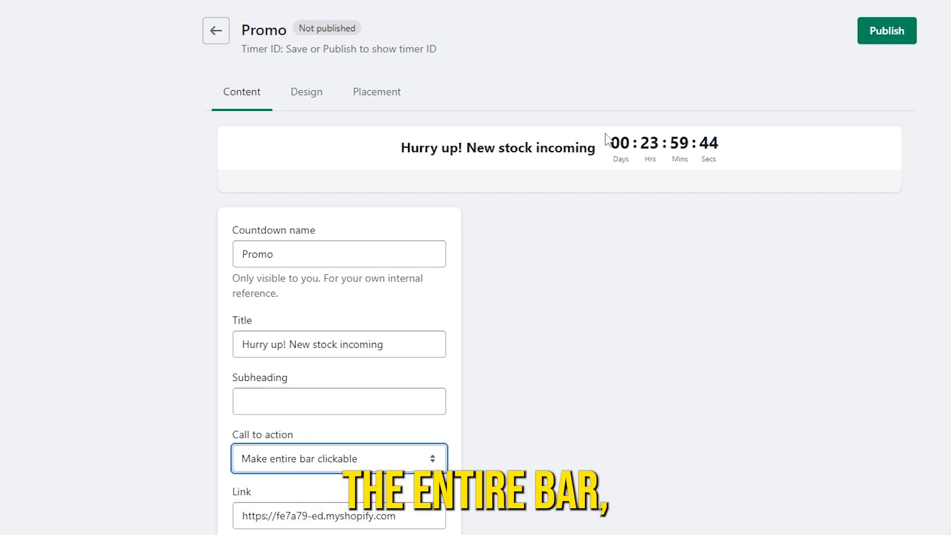
left_click(317, 458)
left_click(307, 503)
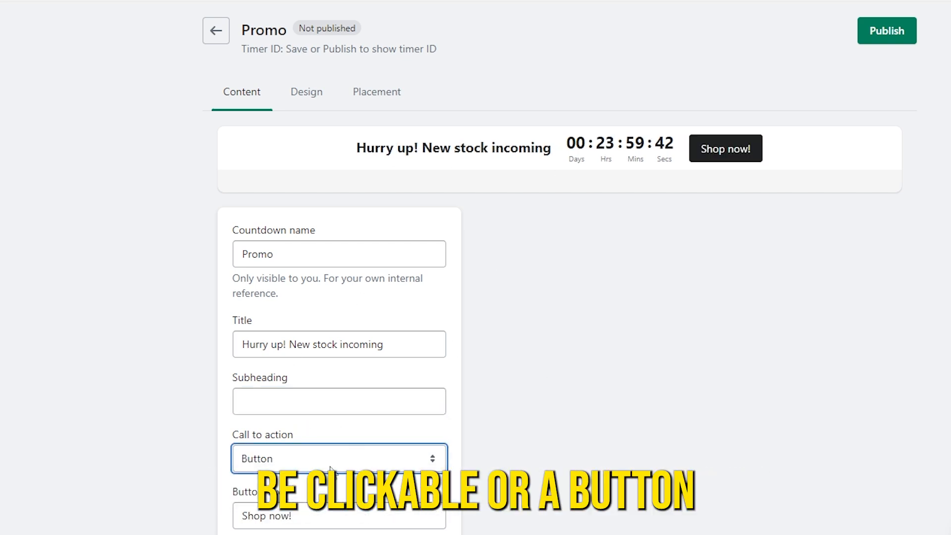
Change the call-to-action button's text to "BUY NOW"
left_click_drag(297, 515, 189, 513)
scroll(189, 513, "down", 3)
type("BUY NOW")
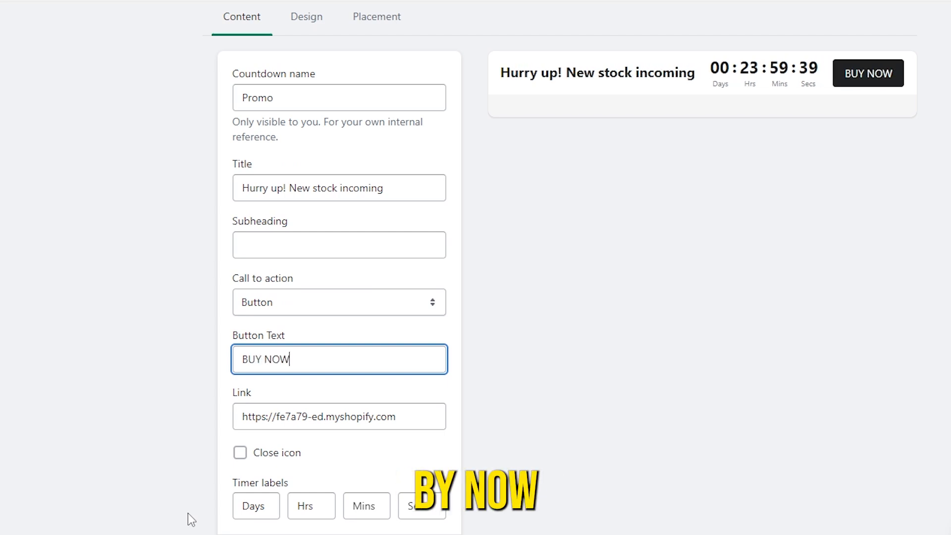
left_click(260, 505)
type("2")
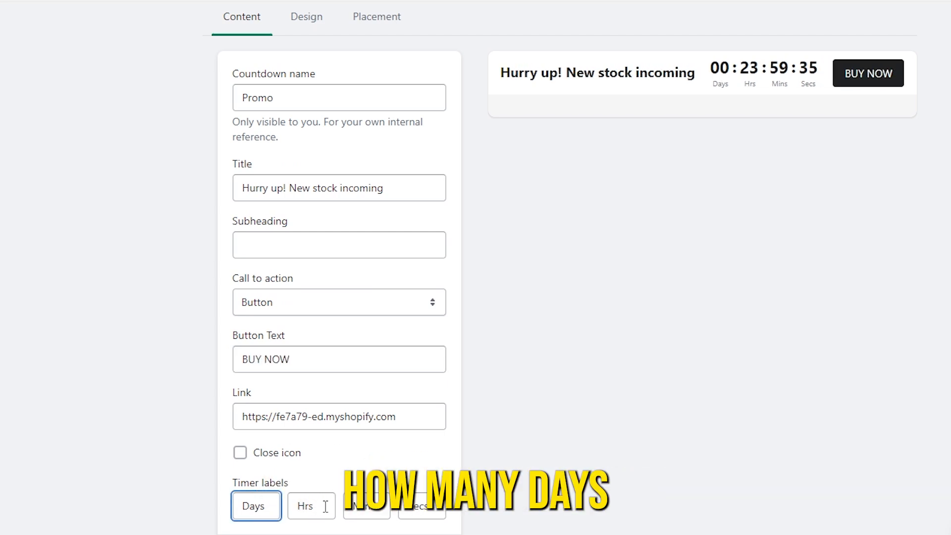
scroll(574, 218, "down", 5)
left_click_drag(266, 205, 219, 196)
Set the hour of the countdown's end time to 6 and open the timer's design settings
scroll(278, 460, "down", 5)
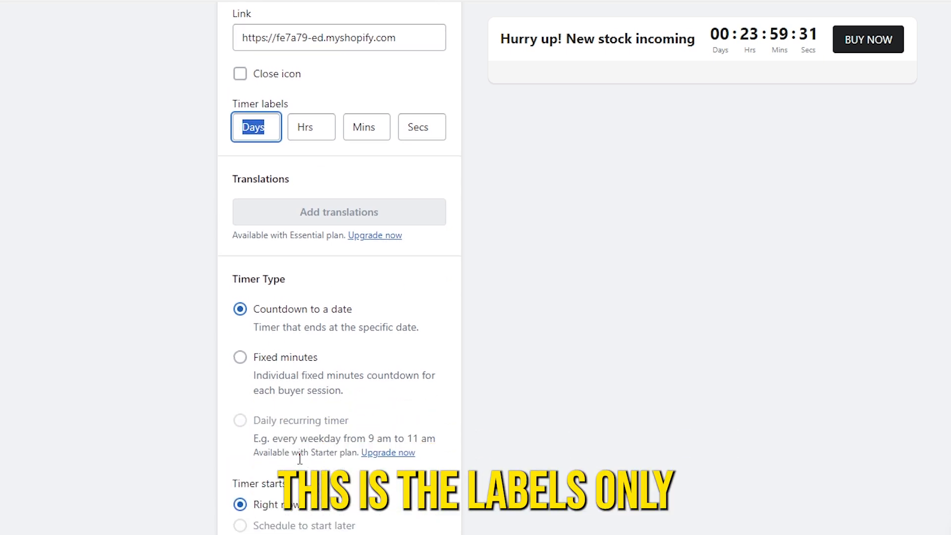
left_click_drag(251, 471, 192, 475)
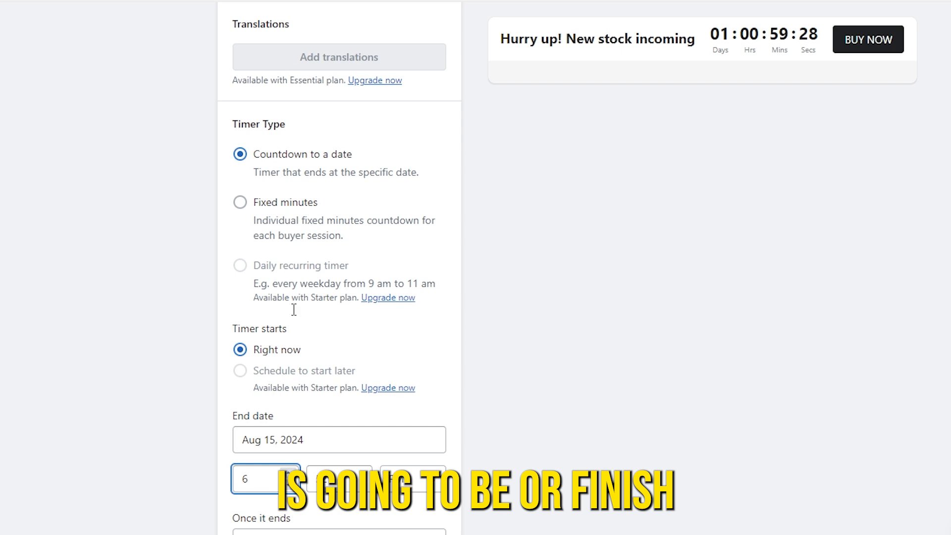
left_click(307, 479)
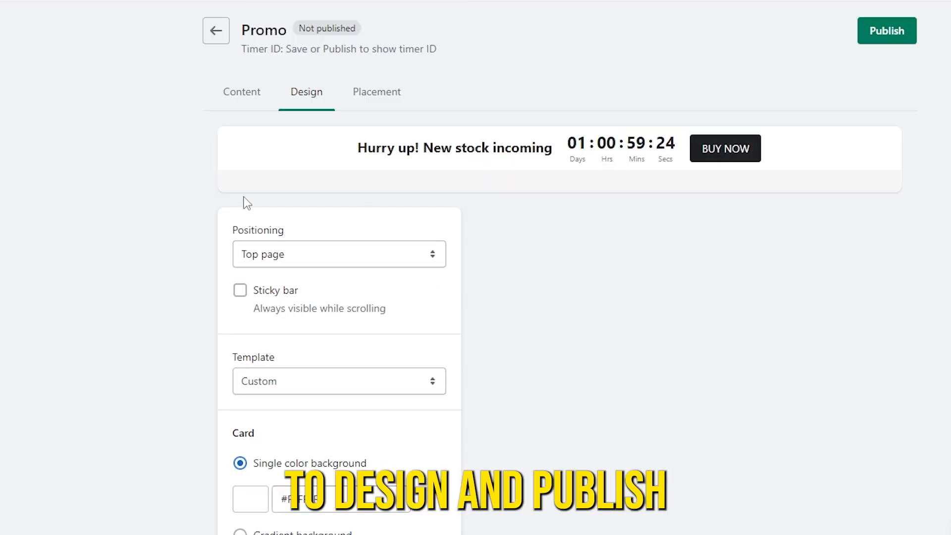
Publish the Promo timer and open the theme editor for activating the Essential Countdown Timer app
left_click(884, 30)
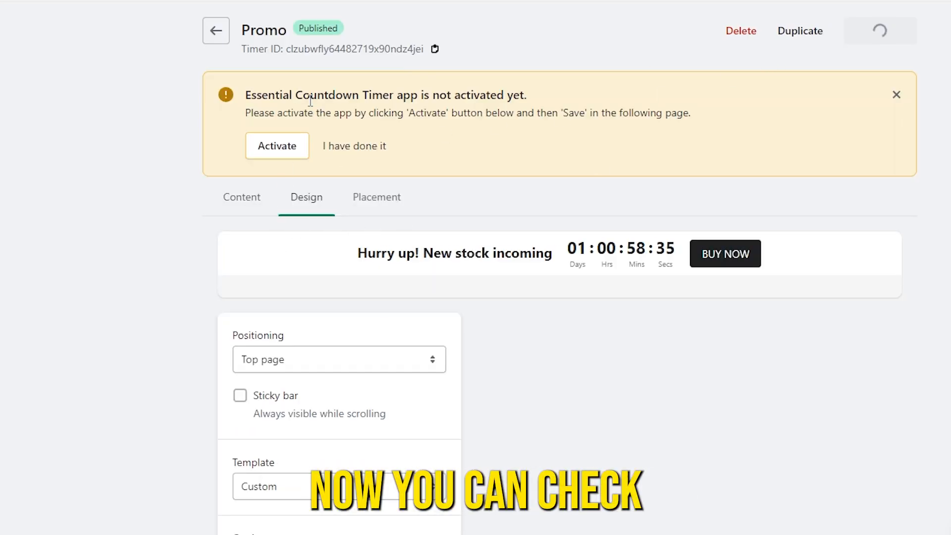
left_click(263, 144)
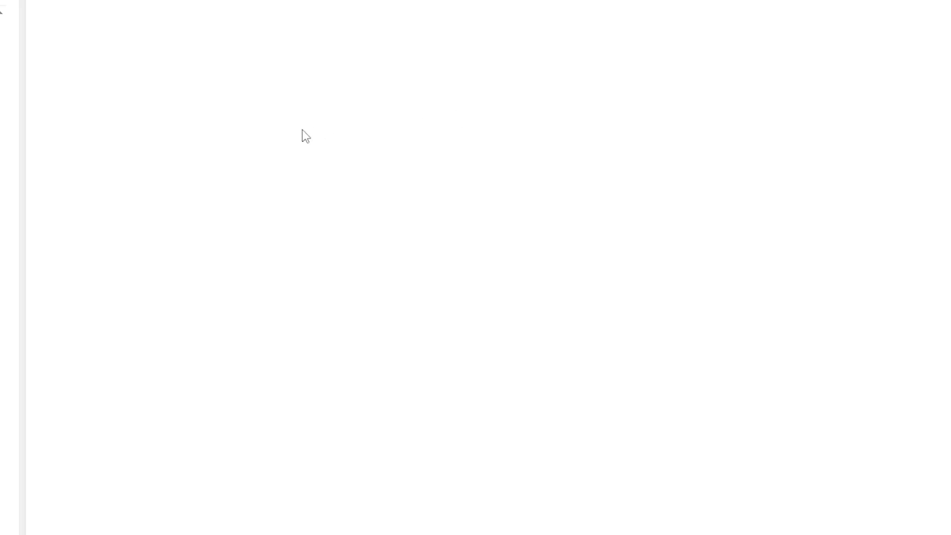
scroll(427, 346, "down", 5)
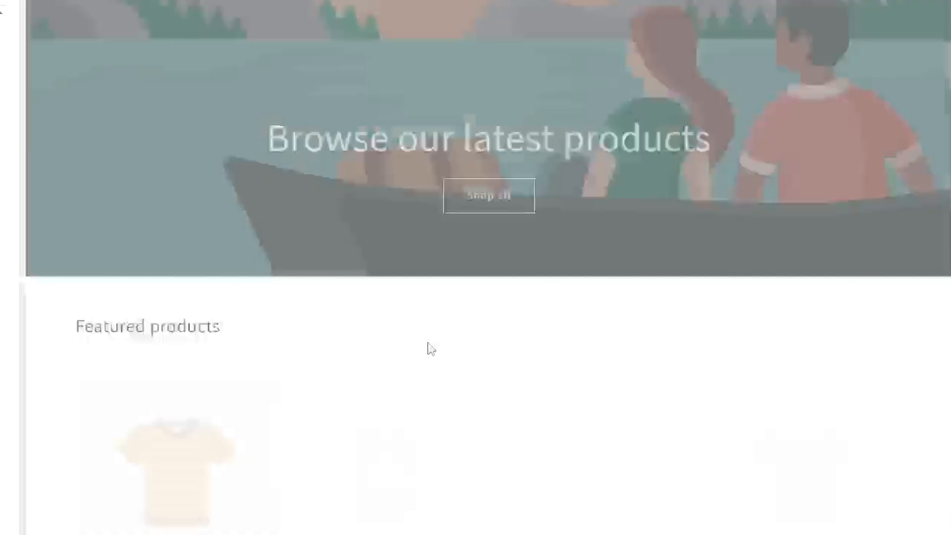